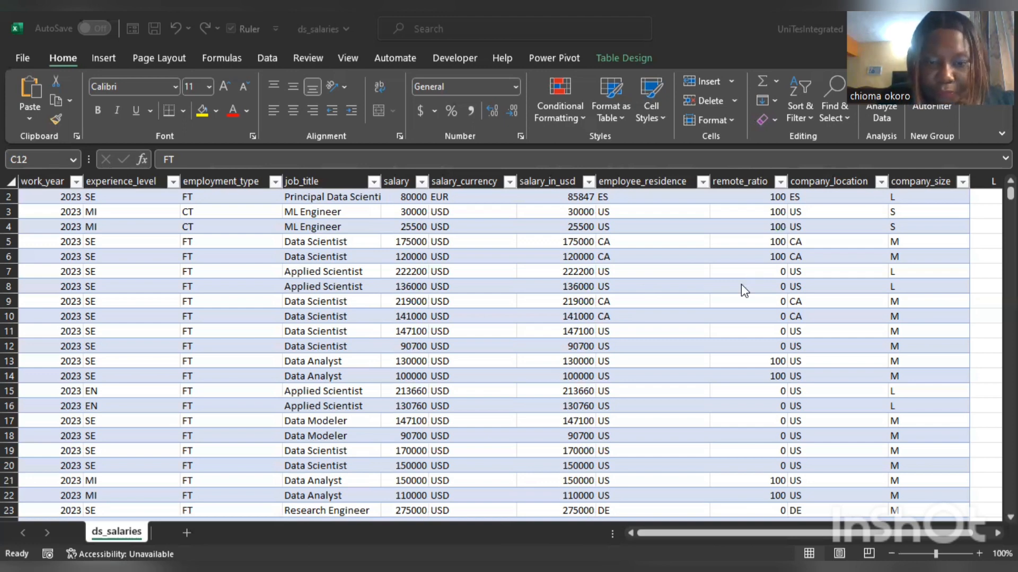
left_click(537, 479)
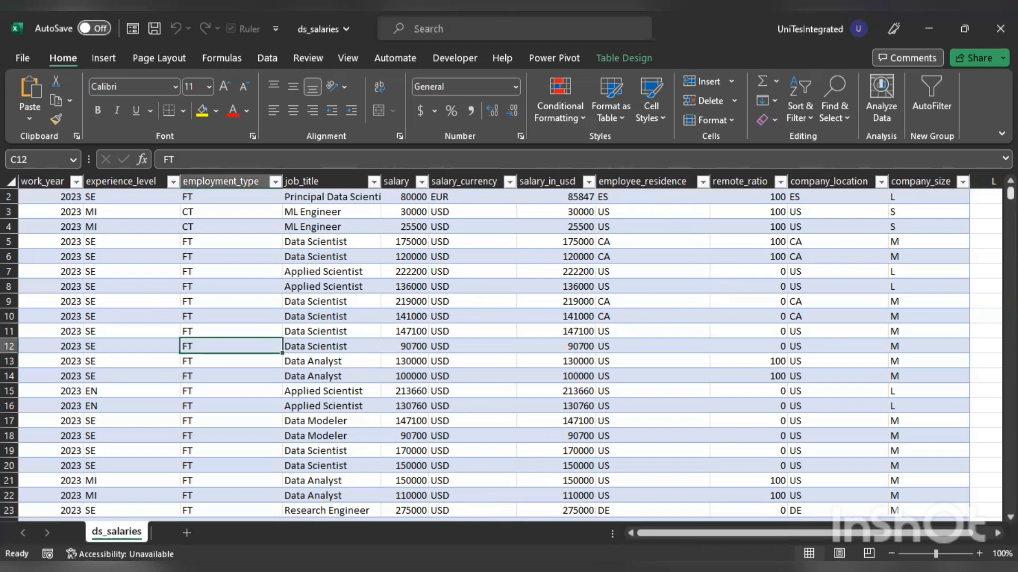
scroll(485, 374, "up", 1)
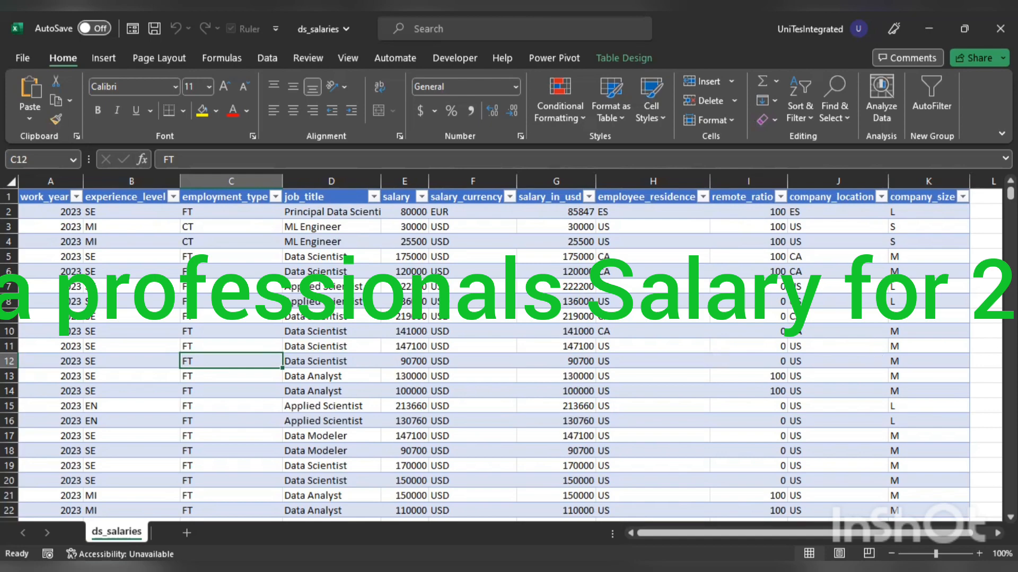
mouse_move(1011, 193)
left_mouse_down()
mouse_move(1010, 498)
mouse_move(1010, 193)
left_mouse_up()
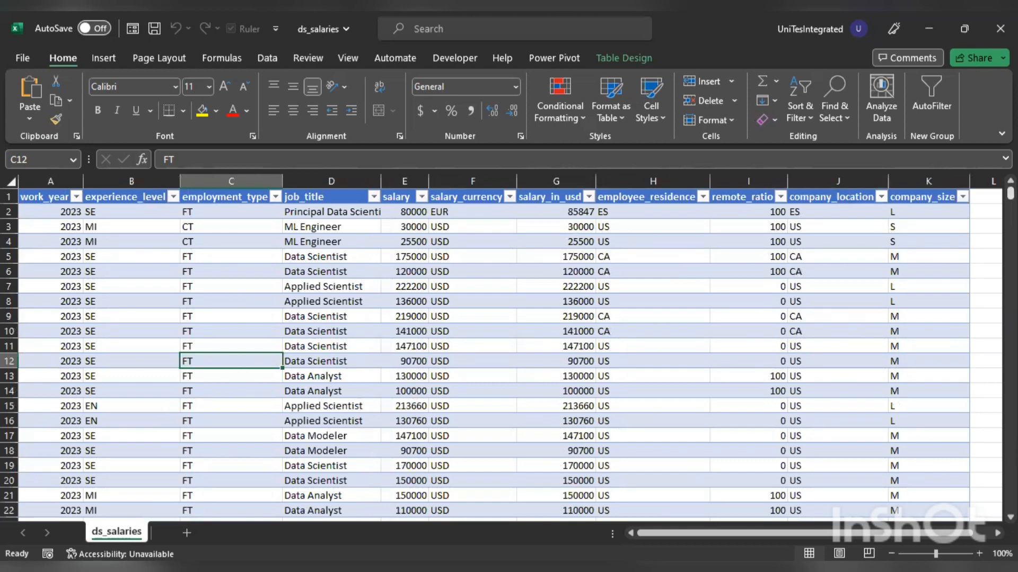
left_click_drag(1010, 193, 1010, 193)
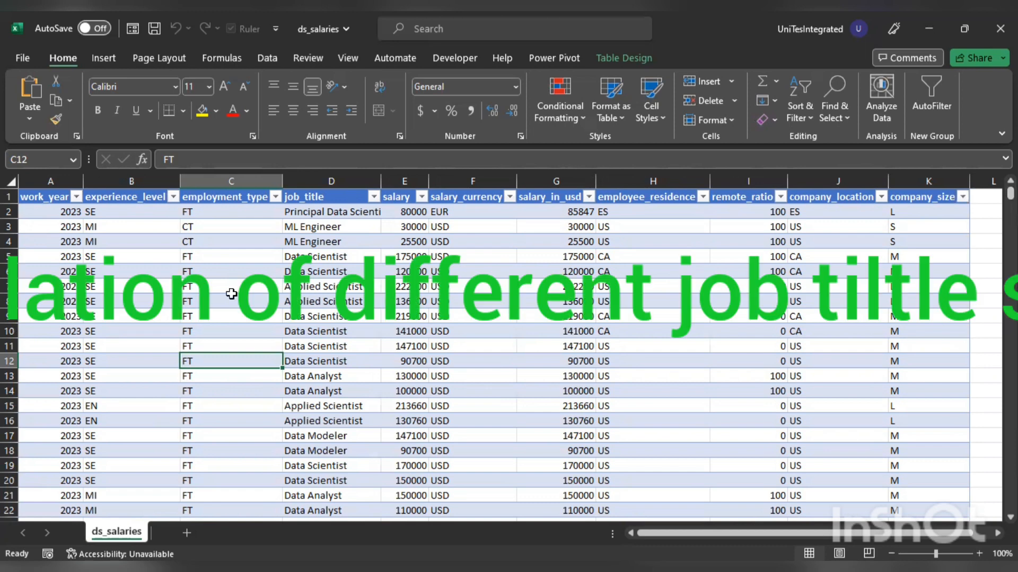
- Convert the existing salary data table on the ds_salaries sheet to a normal range
left_click(211, 259)
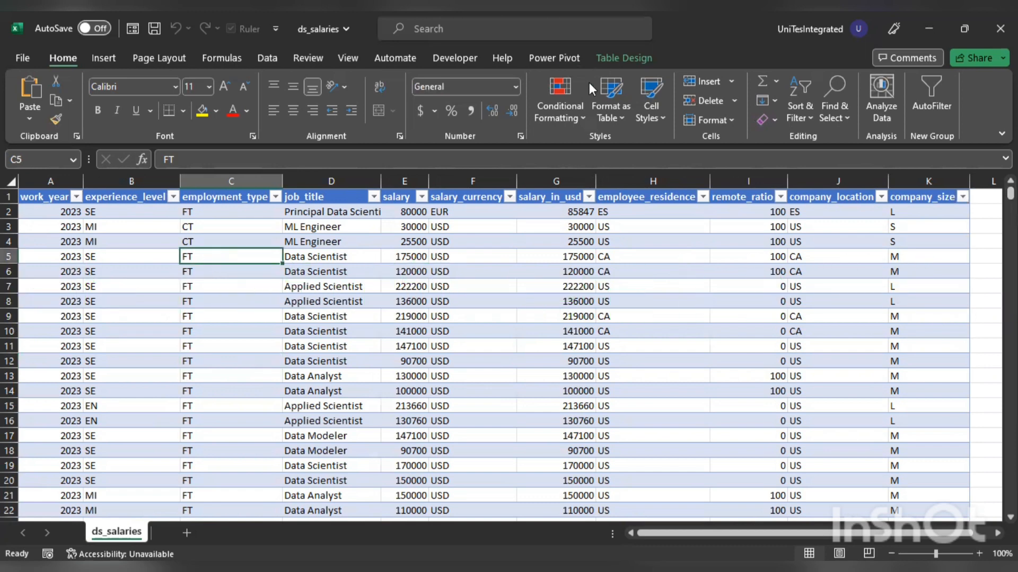
left_click(613, 58)
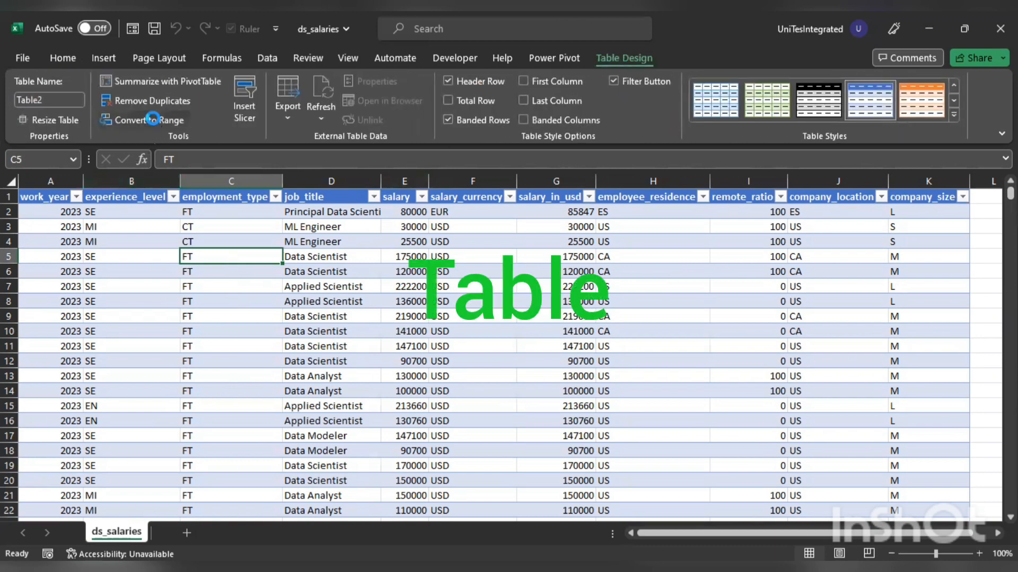
left_click(154, 122)
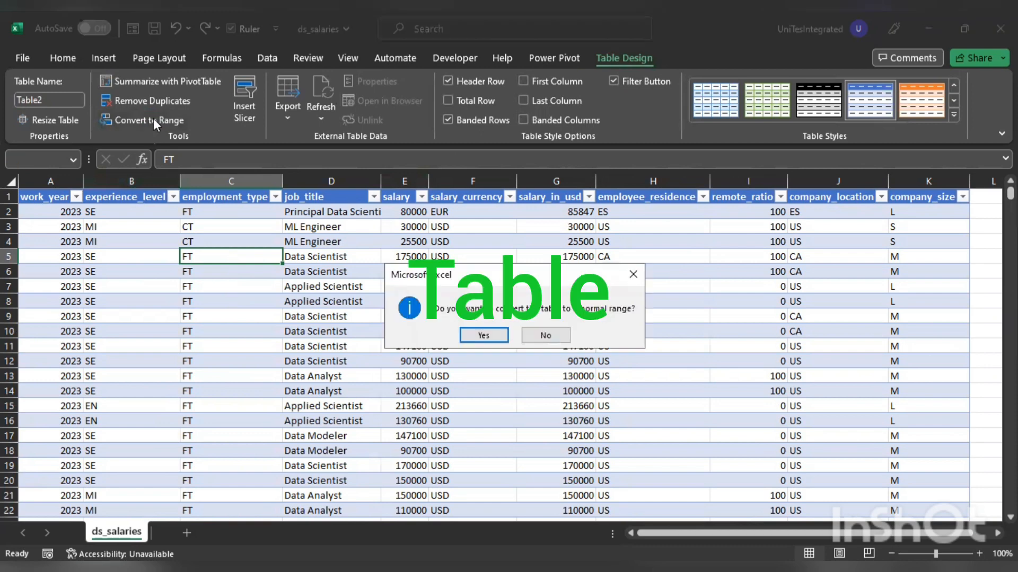
left_click(498, 336)
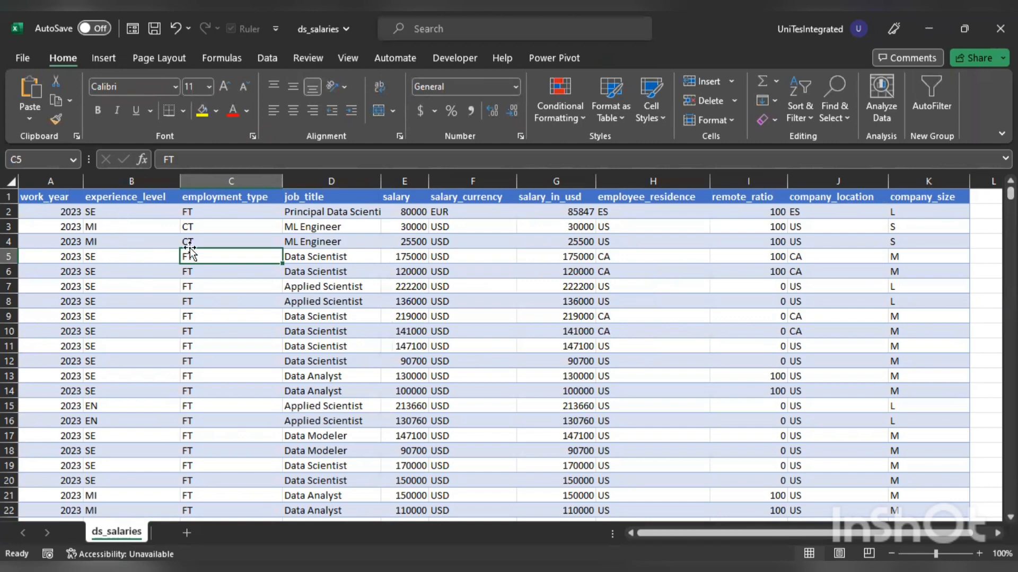
- Create a table from the salary data range $A$1:$K$3756, using its first row as headers
left_click(124, 212)
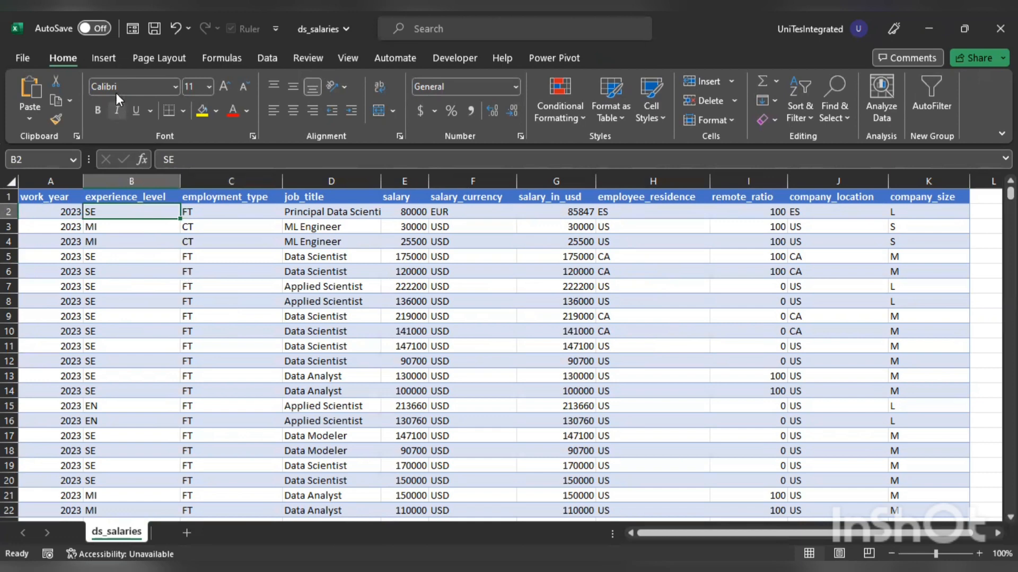
left_click(108, 57)
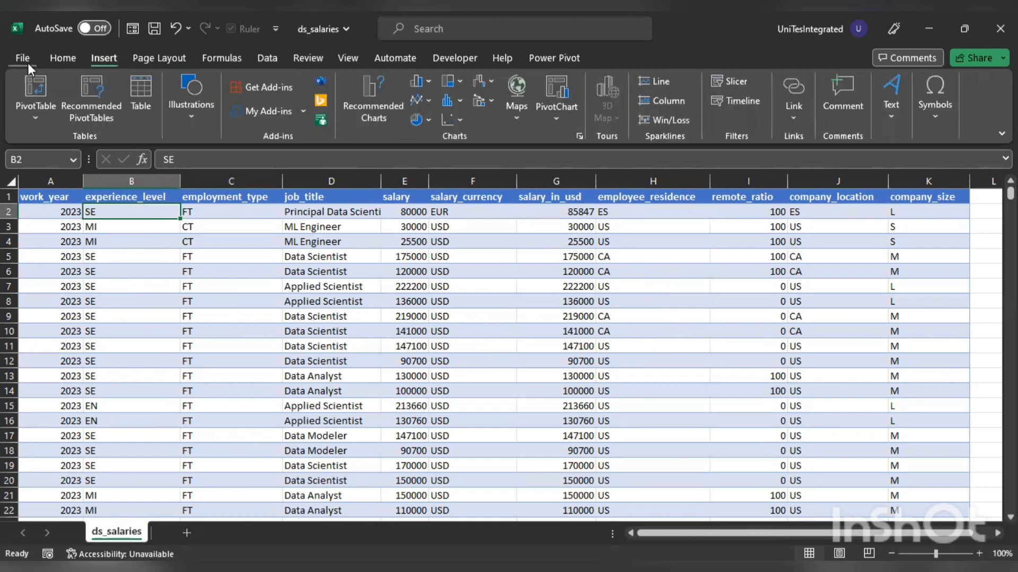
left_click(138, 87)
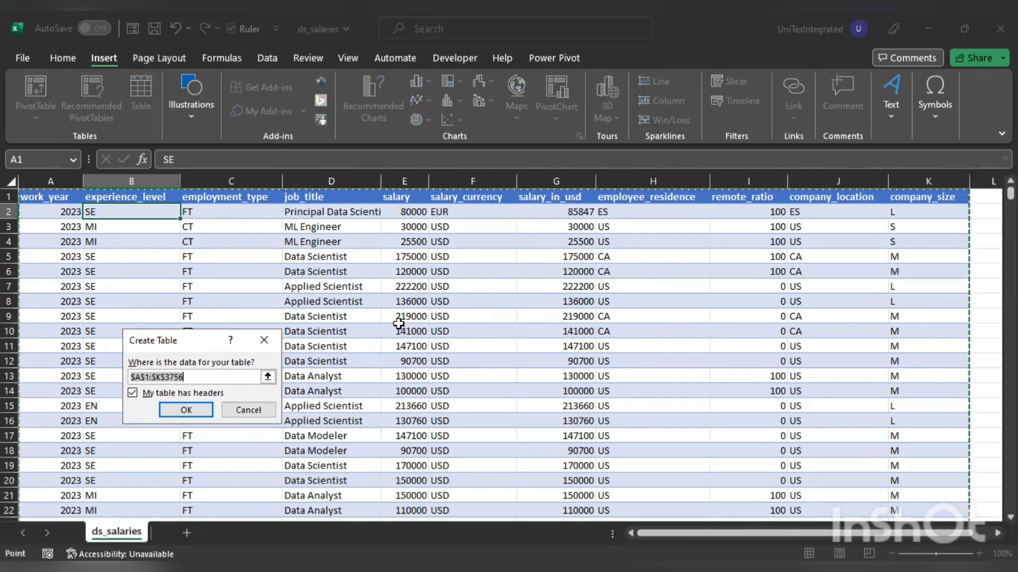
left_click(133, 378)
left_click(132, 394)
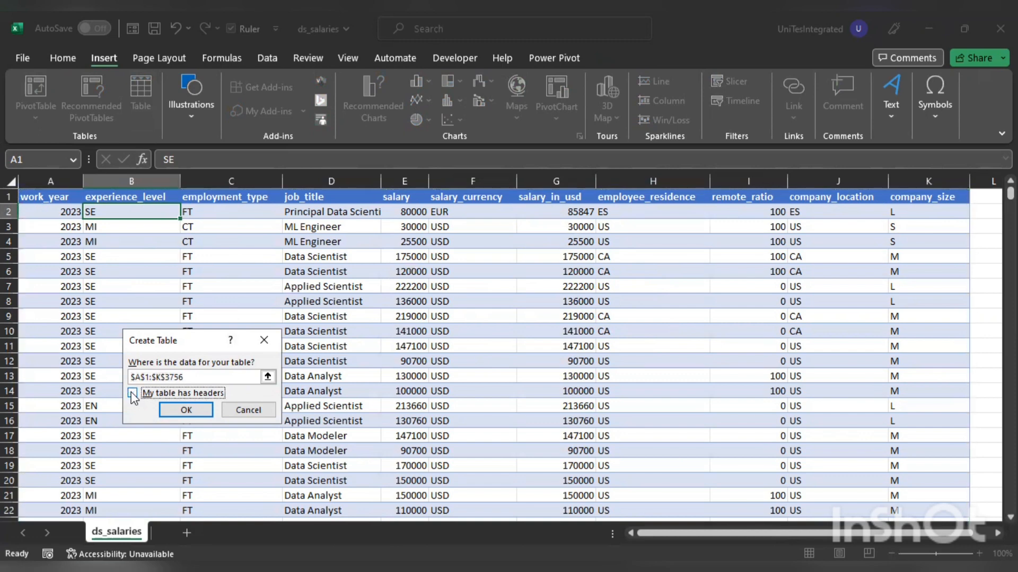
left_click(132, 394)
left_click(194, 413)
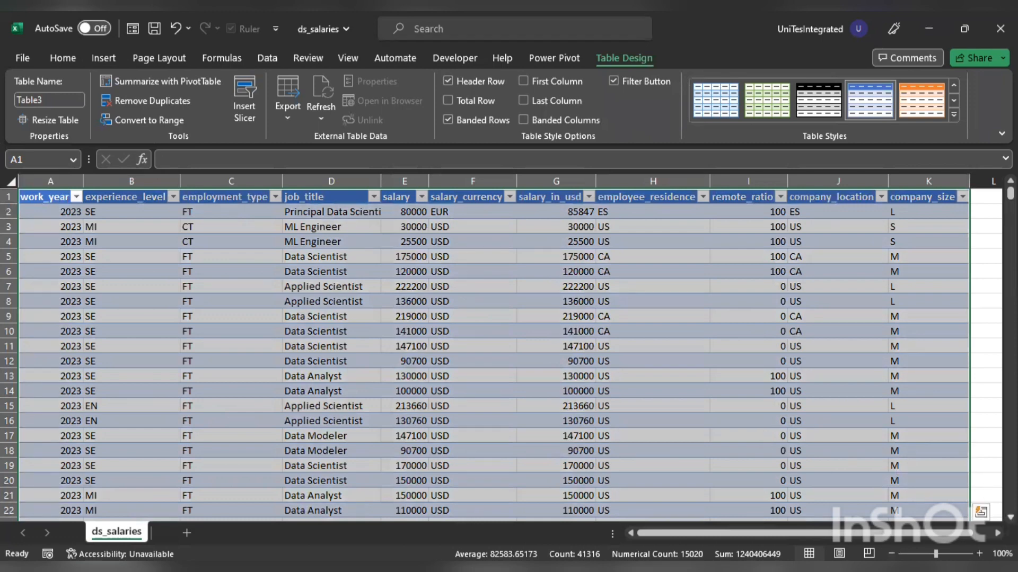
- Insert a PivotTable based on the salary data table, placed on a new worksheet
scroll(493, 348, "down", 1)
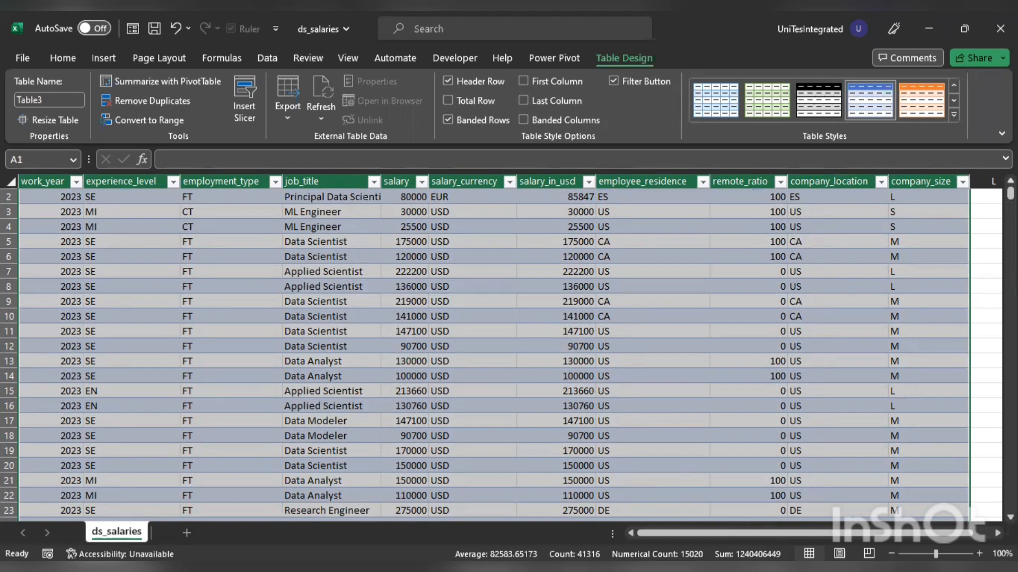
scroll(547, 329, "up", 1)
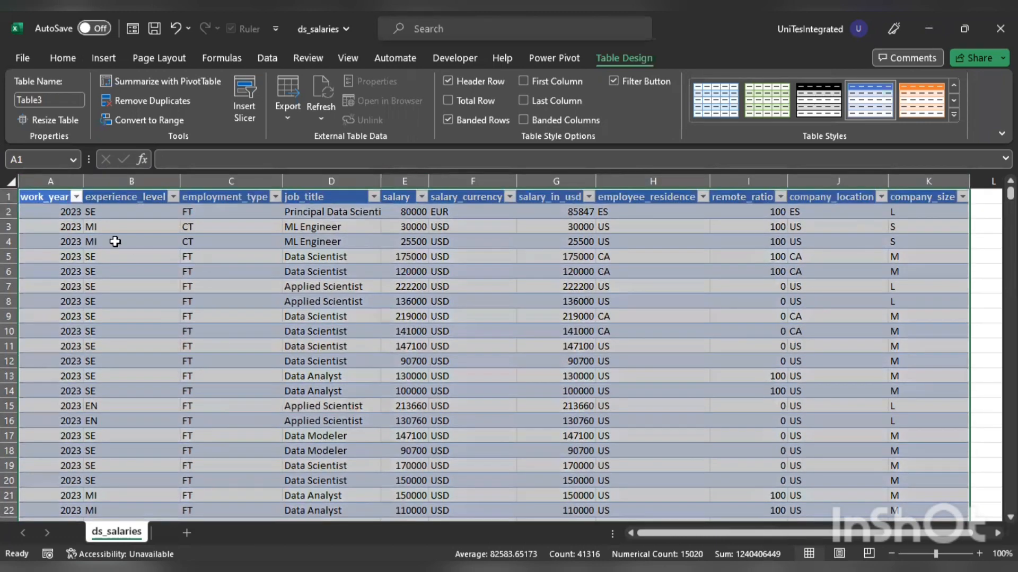
left_click(122, 221)
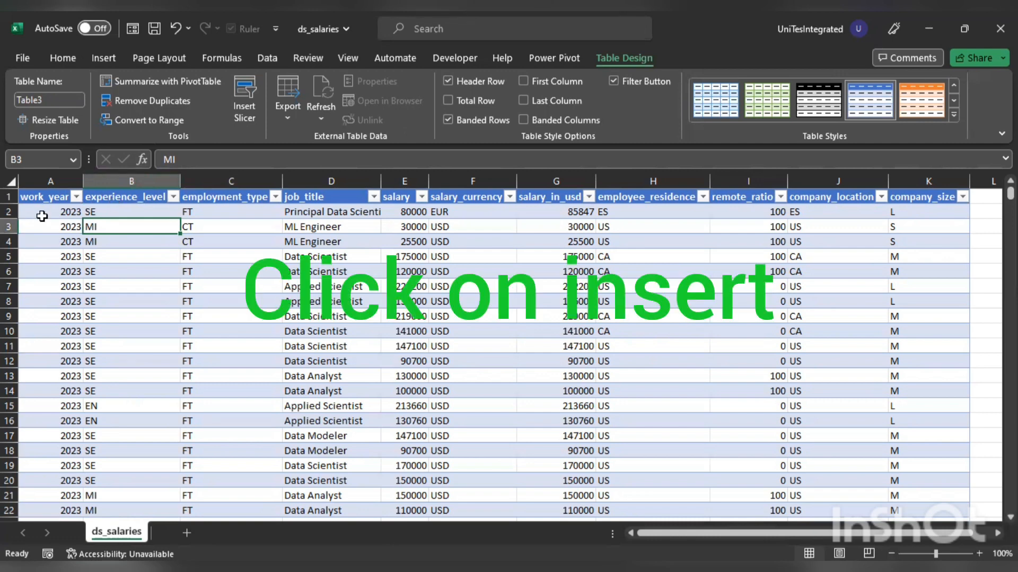
left_click(104, 59)
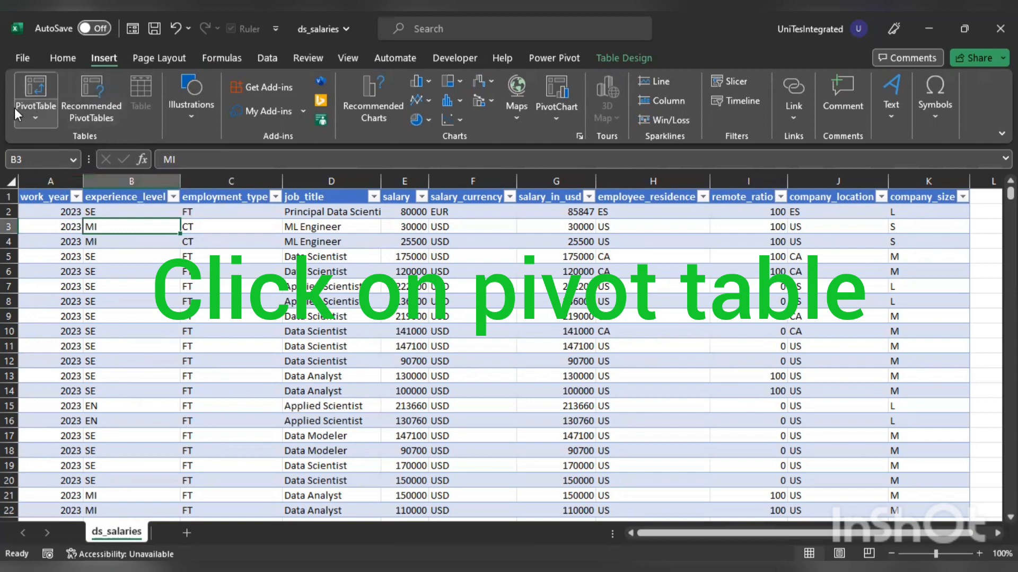
left_click(35, 87)
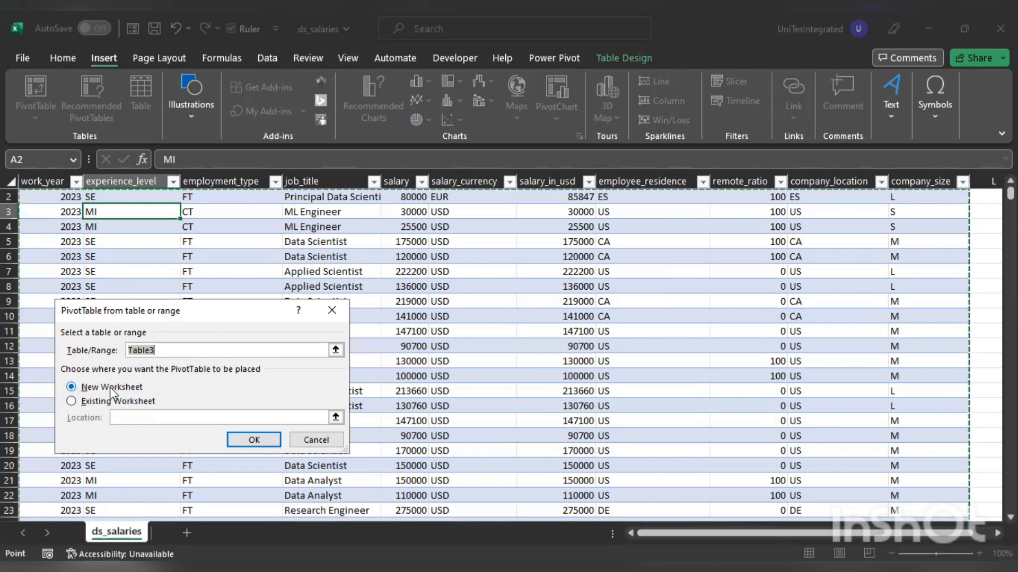
left_click(238, 441)
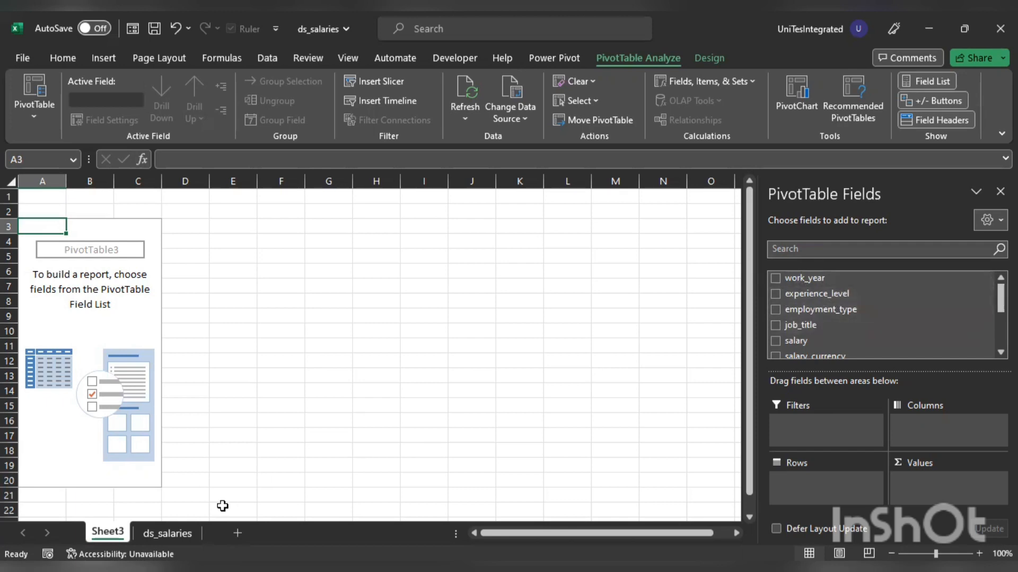
- Rename the new worksheet that holds the empty PivotTable as PIVOT TABLE
left_click(180, 531)
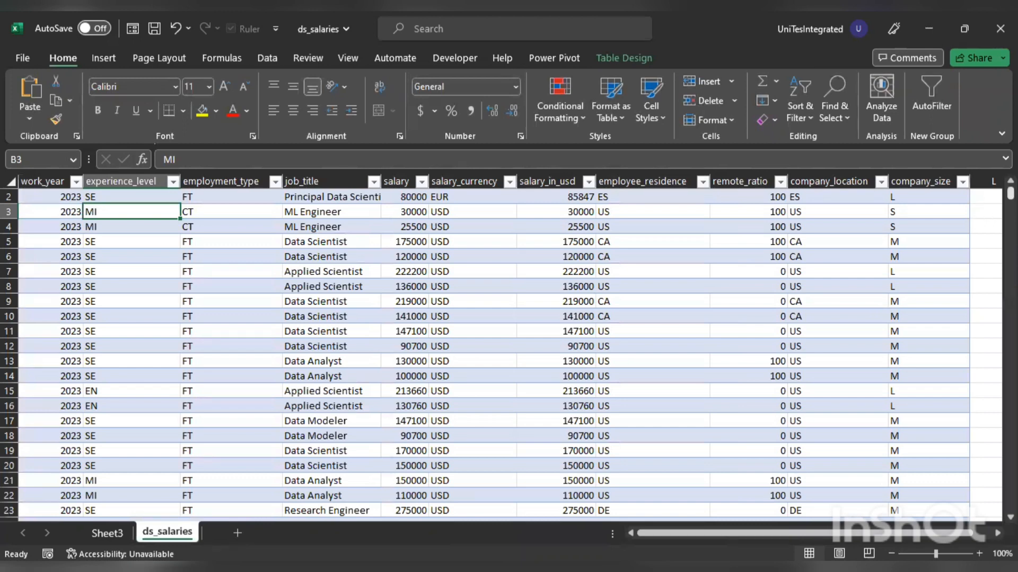
scroll(268, 334, "up", 1)
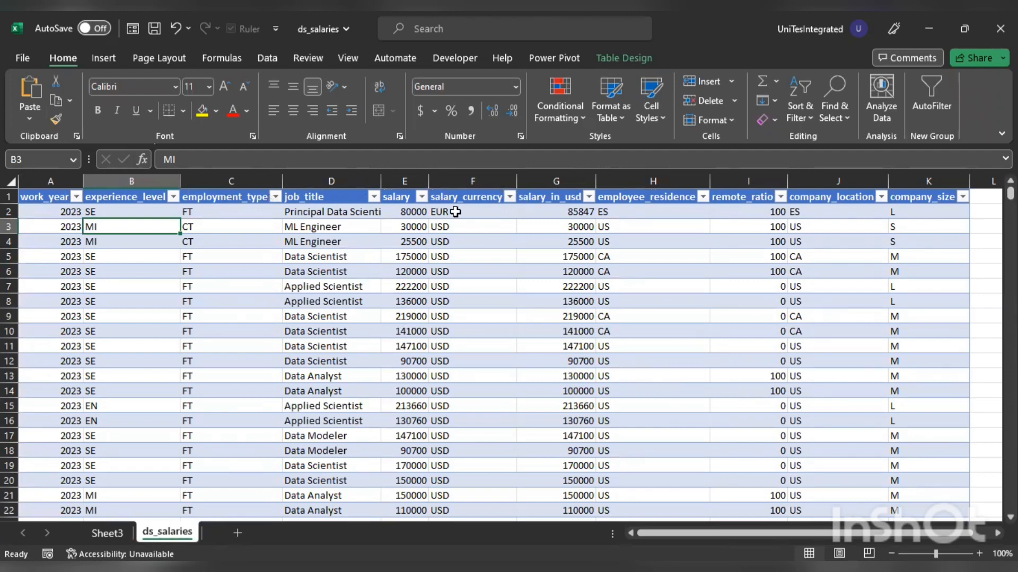
left_click(112, 535)
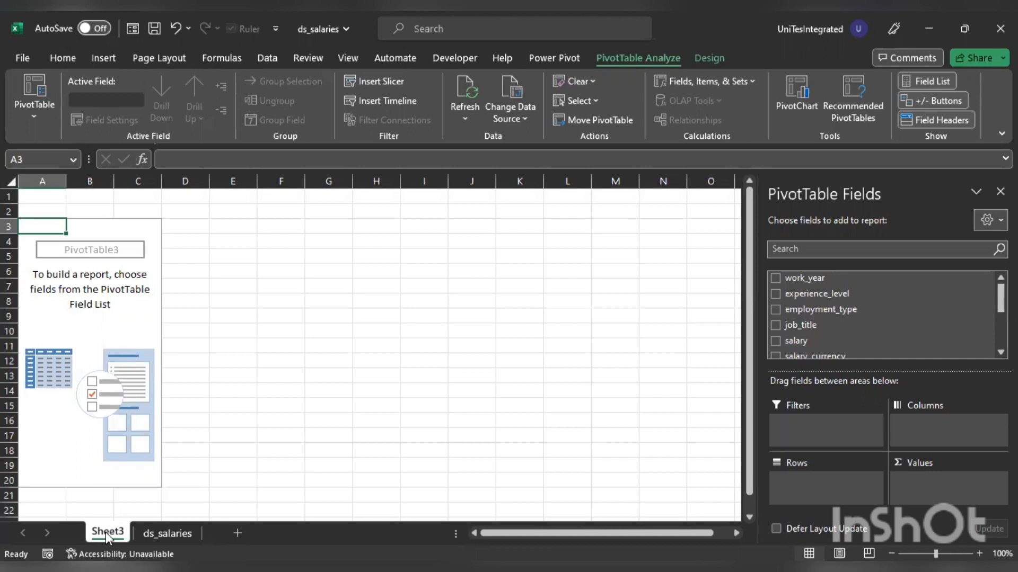
right_click(106, 532)
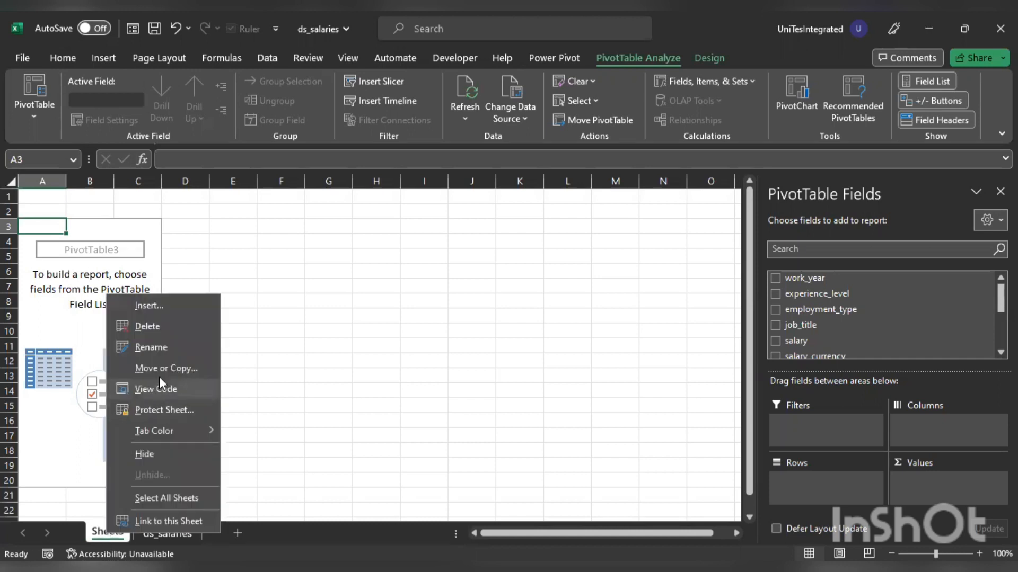
left_click(168, 350)
type("PIVO")
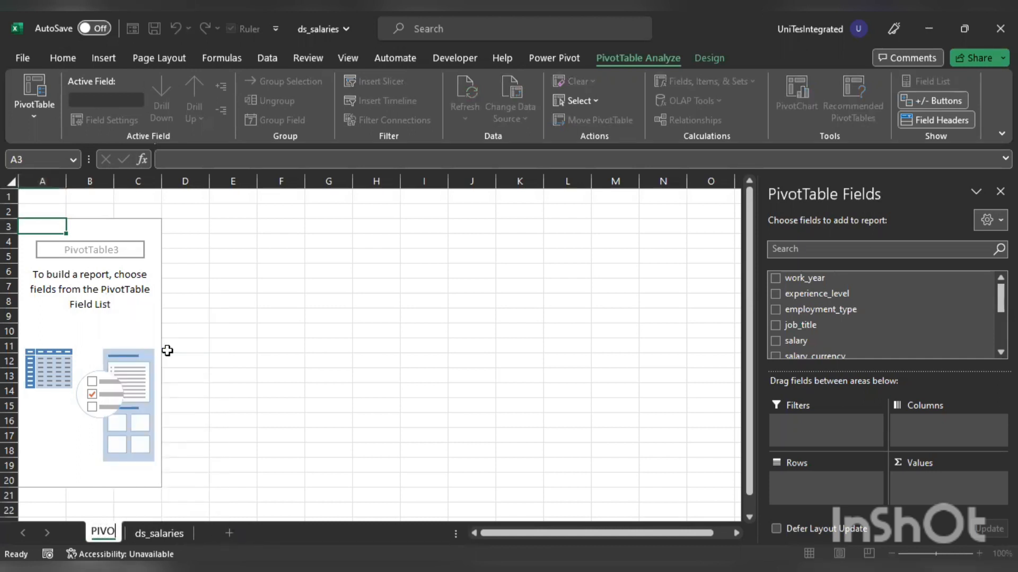
type("T TAB")
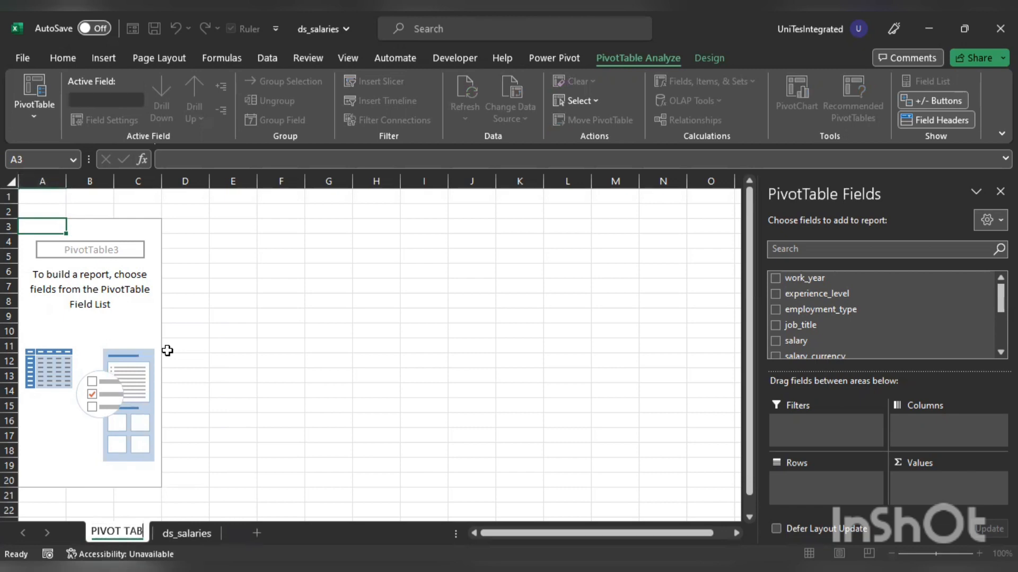
type("LE")
left_click(242, 333)
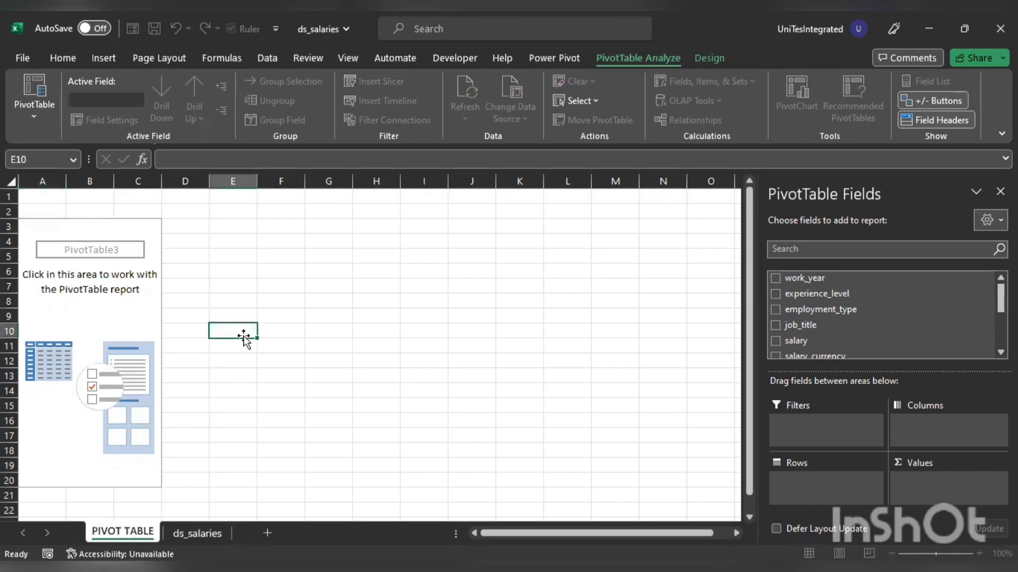
- Add the job_title field to the Rows area of the PivotTable
left_click(72, 319)
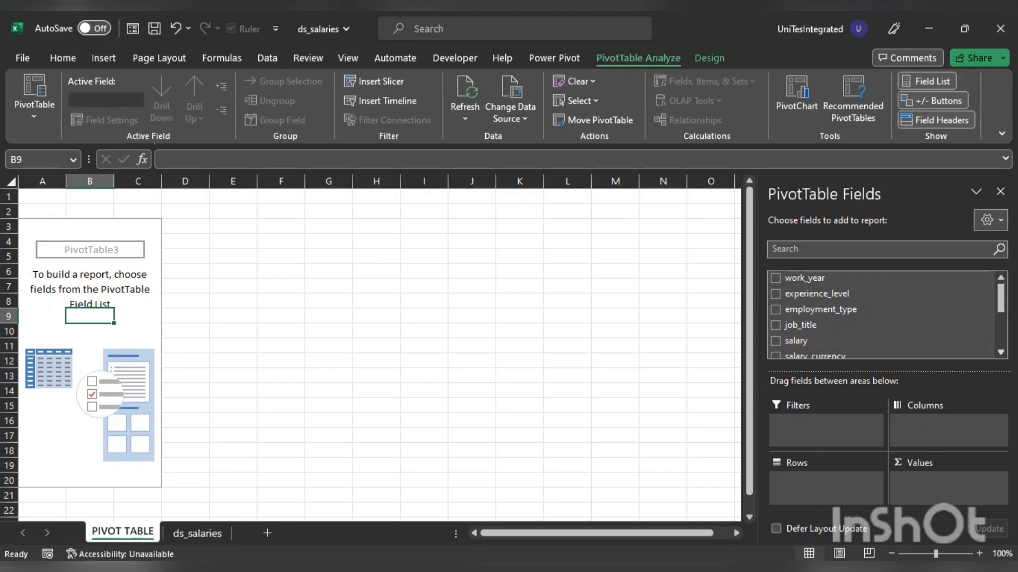
scroll(882, 316, "down", 1)
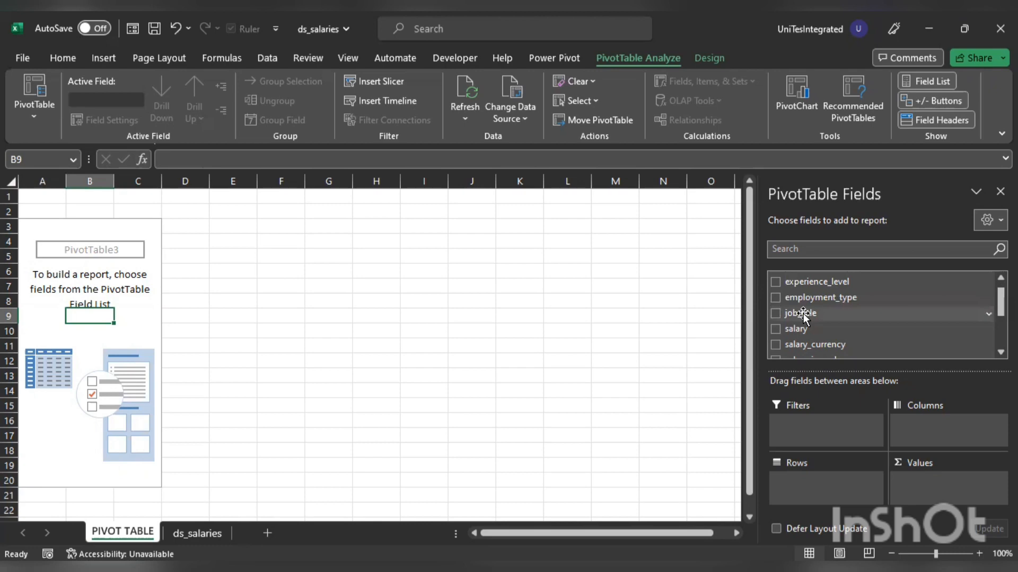
left_click(775, 314)
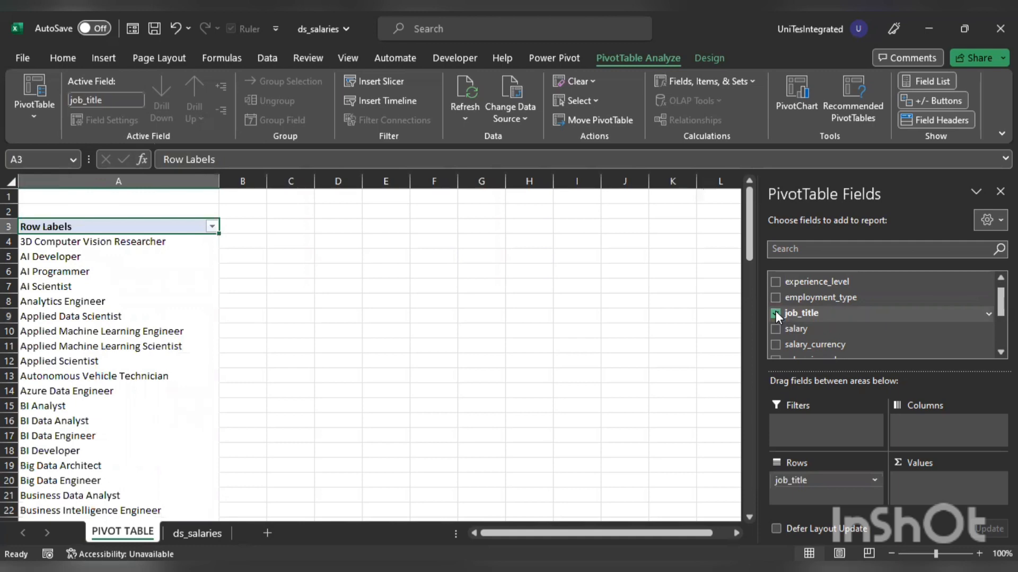
left_click(775, 314)
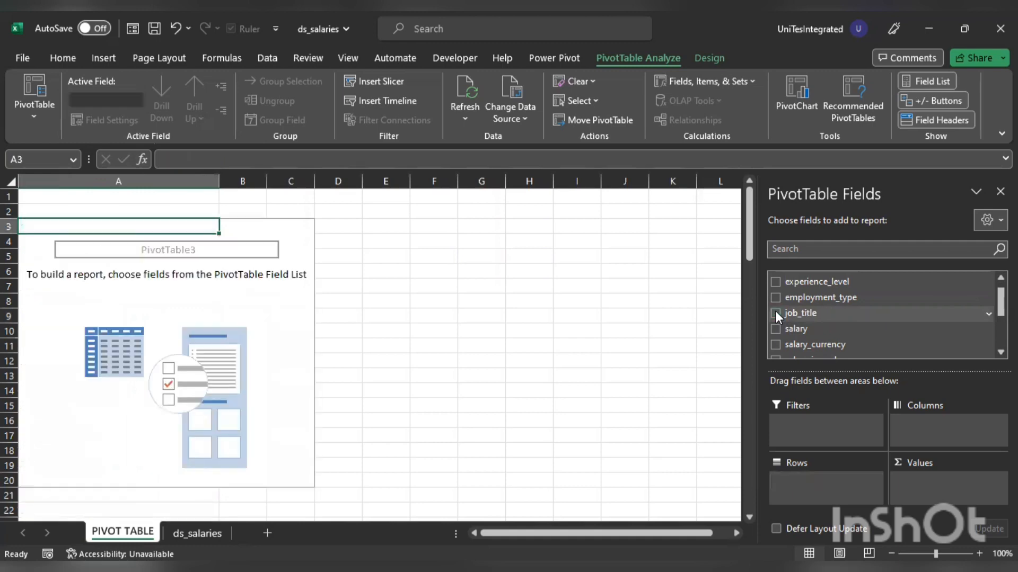
left_click_drag(810, 315, 805, 487)
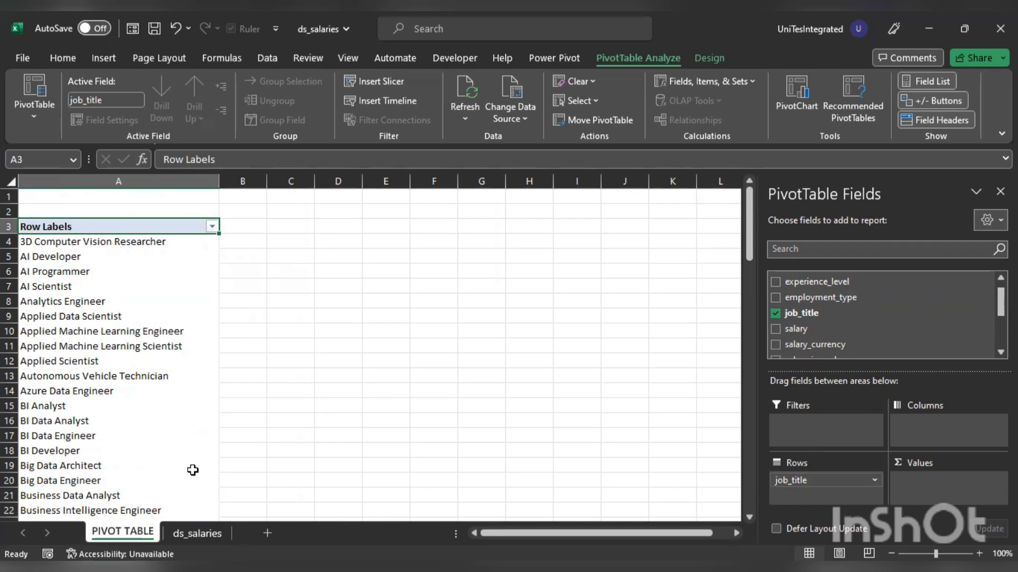
- Add the salary_in_usd field to the Values area of the PivotTable, summed per job title
left_click(193, 535)
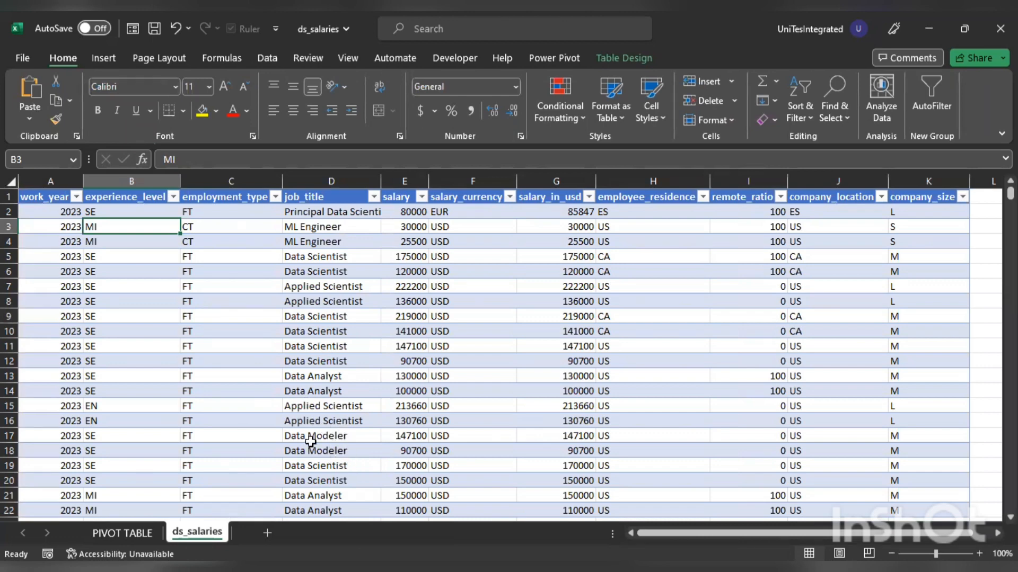
left_click(128, 532)
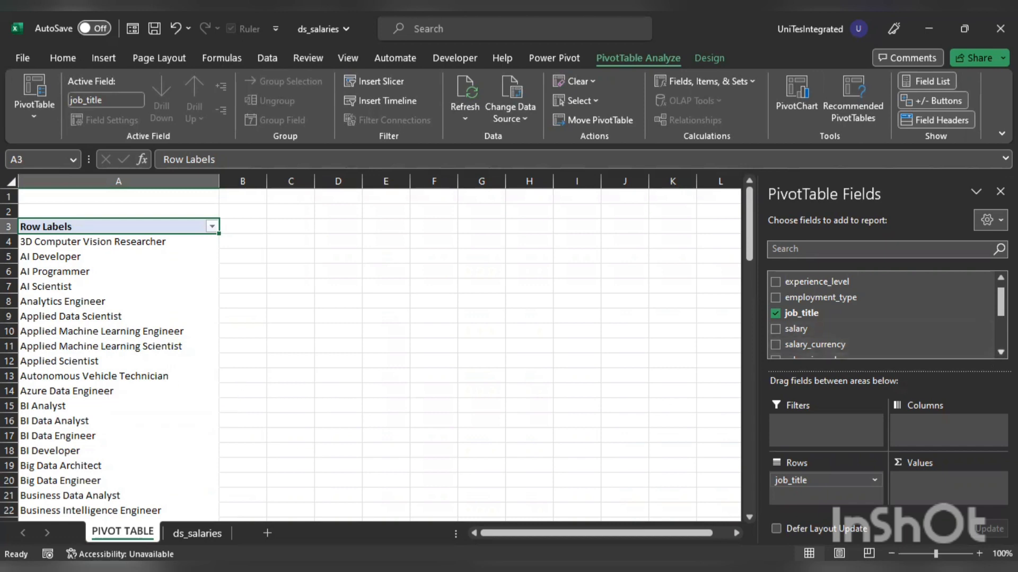
scroll(882, 315, "down", 1)
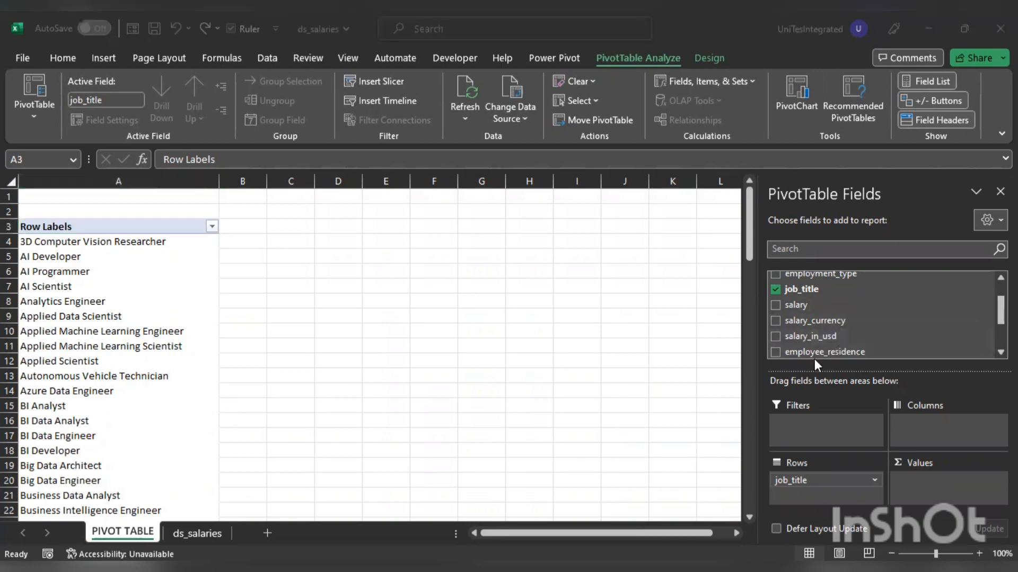
left_click_drag(810, 339, 933, 485)
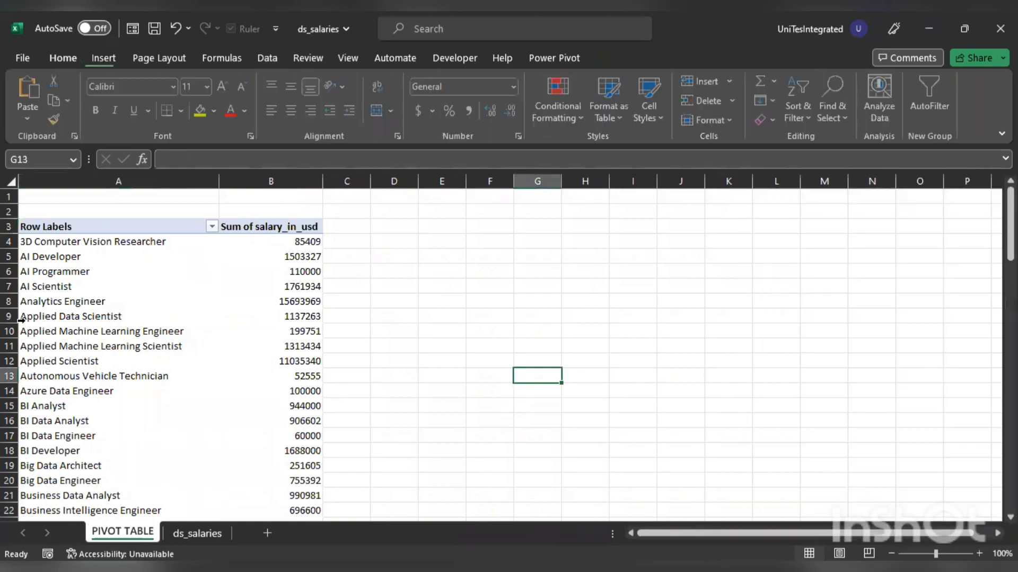
- Rename the PivotTable's Row Labels header in cell A3 as JOB TITLE
left_click(54, 230)
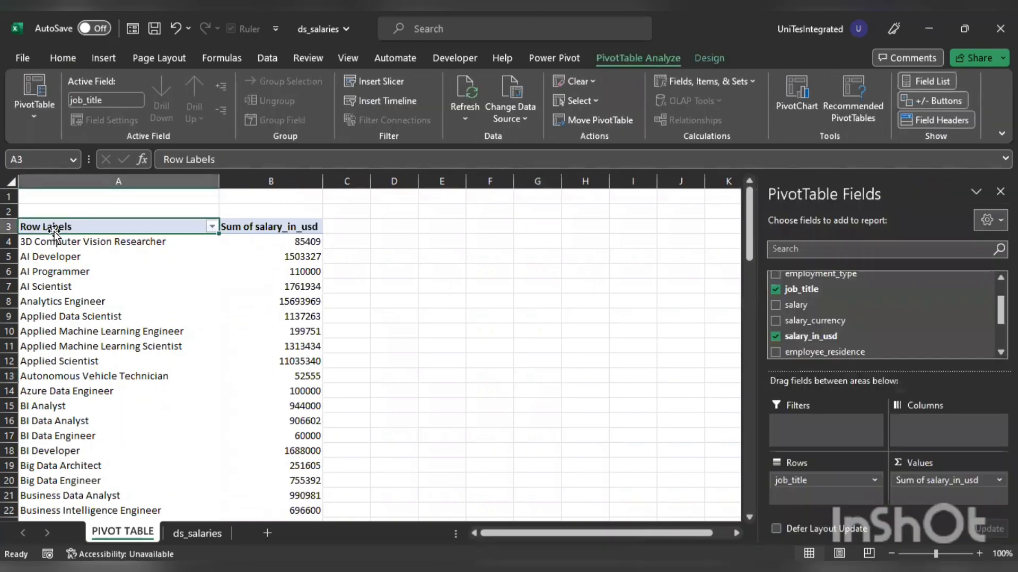
type("JOB TI")
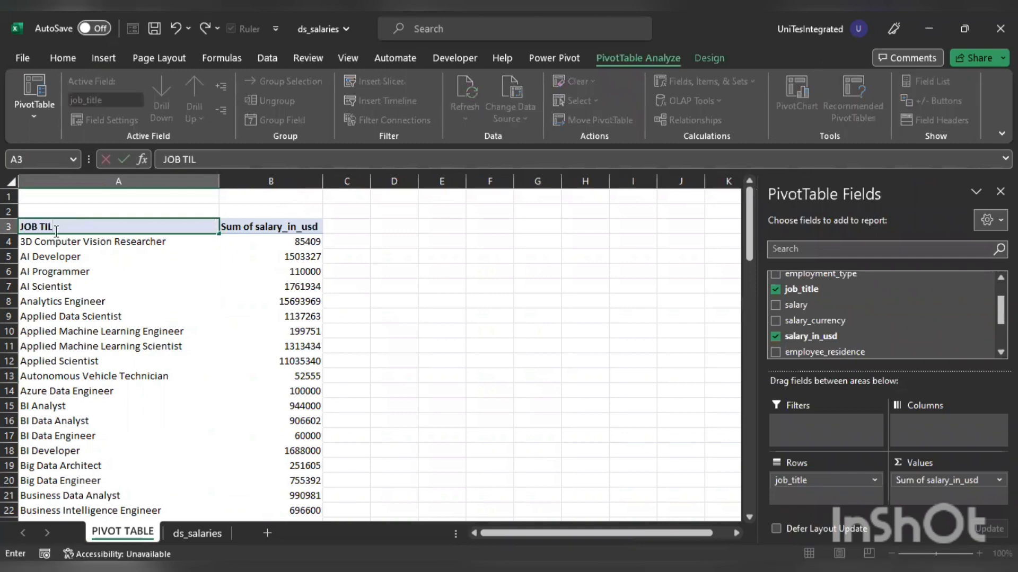
type("TLE")
- Remove the "Sum of" prefix from the PivotTable's value header in cell B3, keeping a leading space before salary_in_usd
left_click(246, 225)
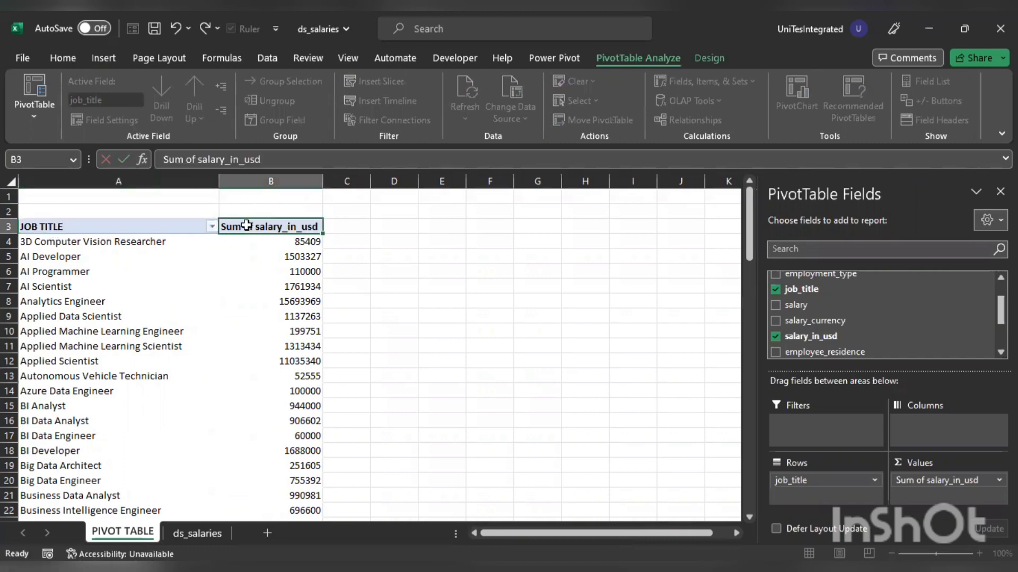
left_click(201, 160)
key("BackSpace")
key("BackSpace")
key("BackSpace")
key("BackSpace")
key("BackSpace")
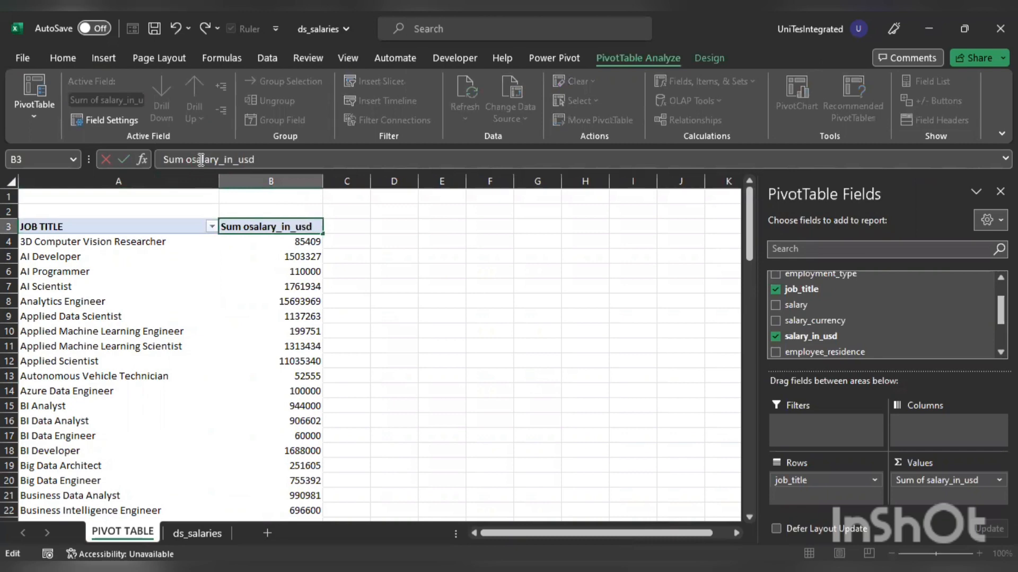
key("BackSpace")
key("BackSpace")
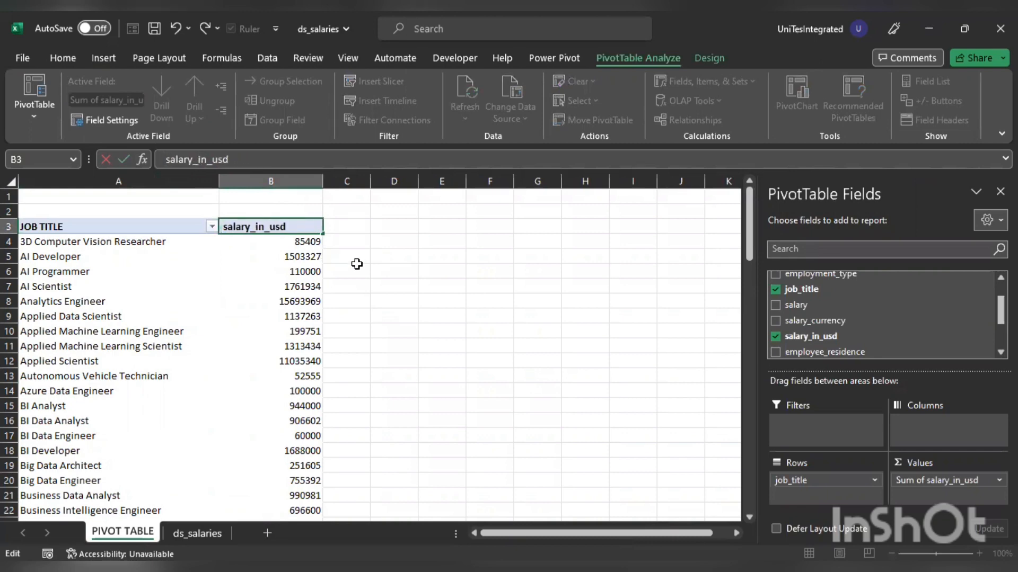
left_click(307, 224)
left_click(352, 252)
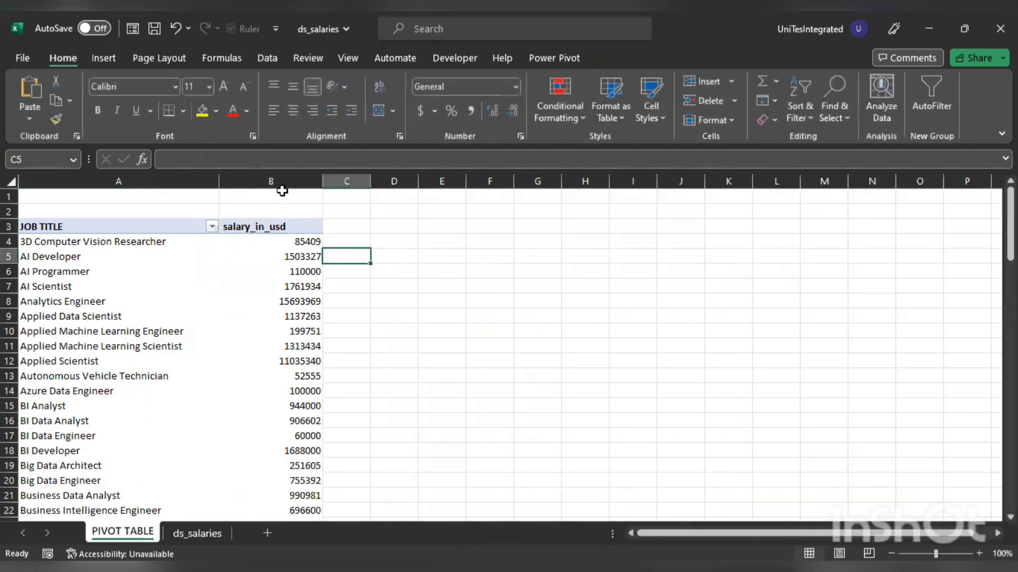